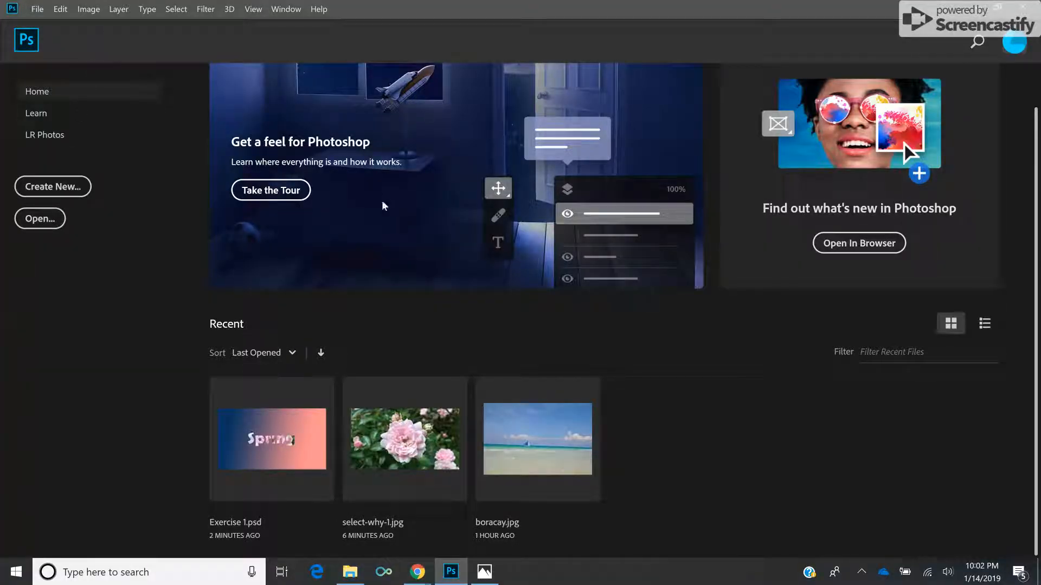
- Open the image select-why-1 from the Downloads folder
key(alt+f)
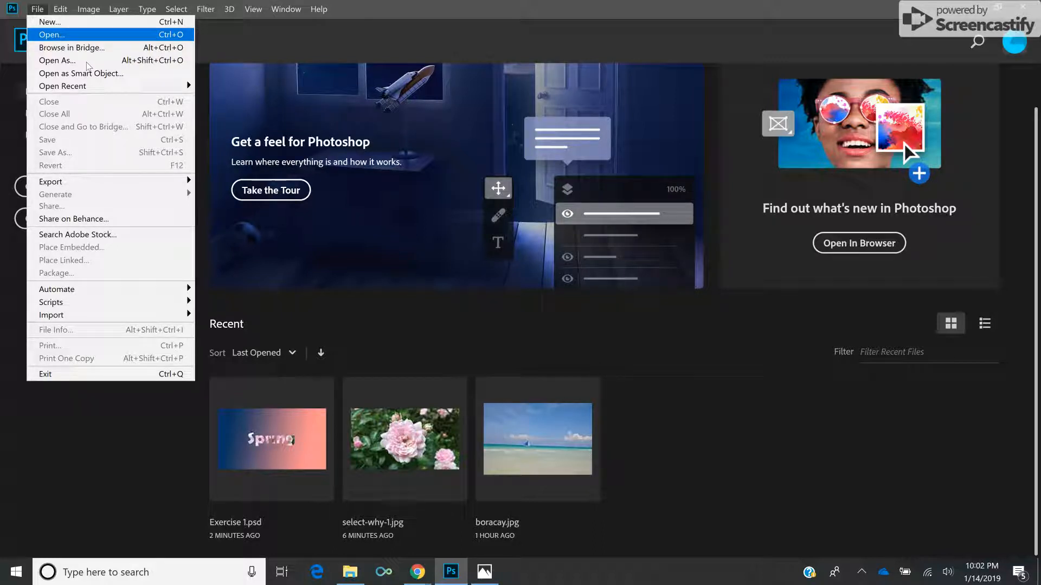
key(Return)
click(201, 108)
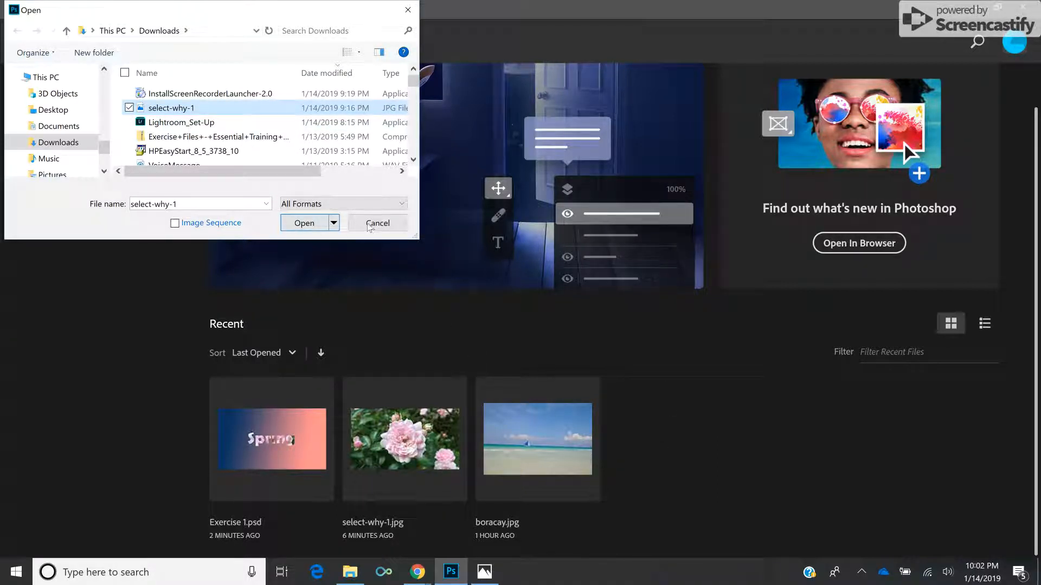
click(319, 224)
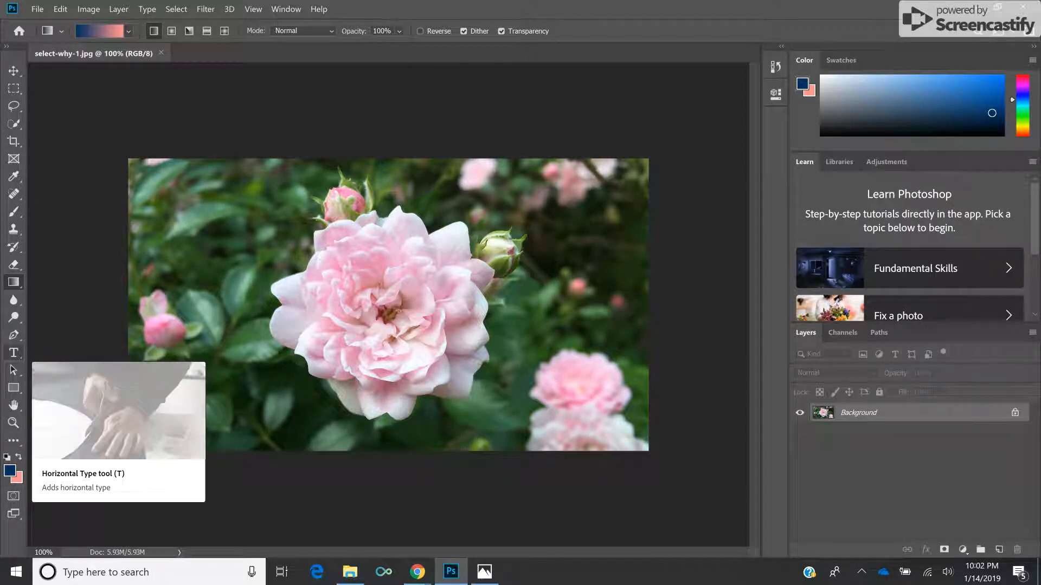
- Create a horizontal text box across the large flower and enter the text "Spring"
click(14, 353)
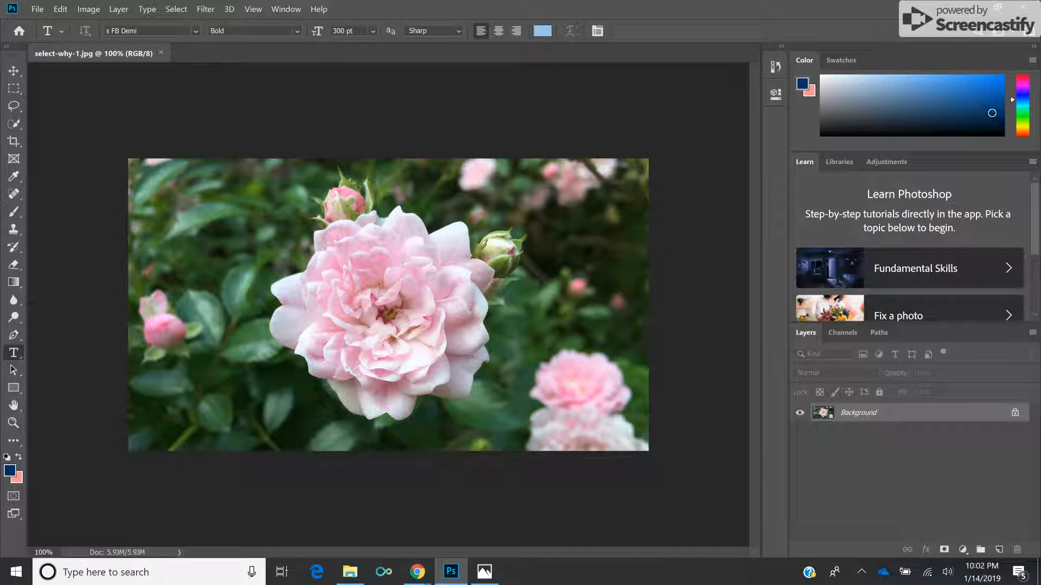
drag(206, 224, 616, 347)
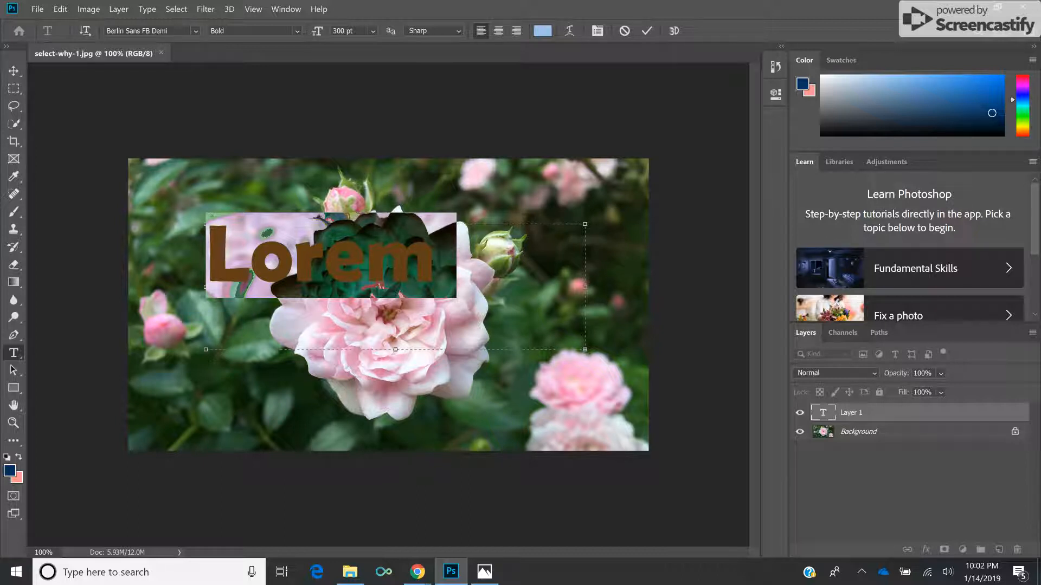
text(Sp)
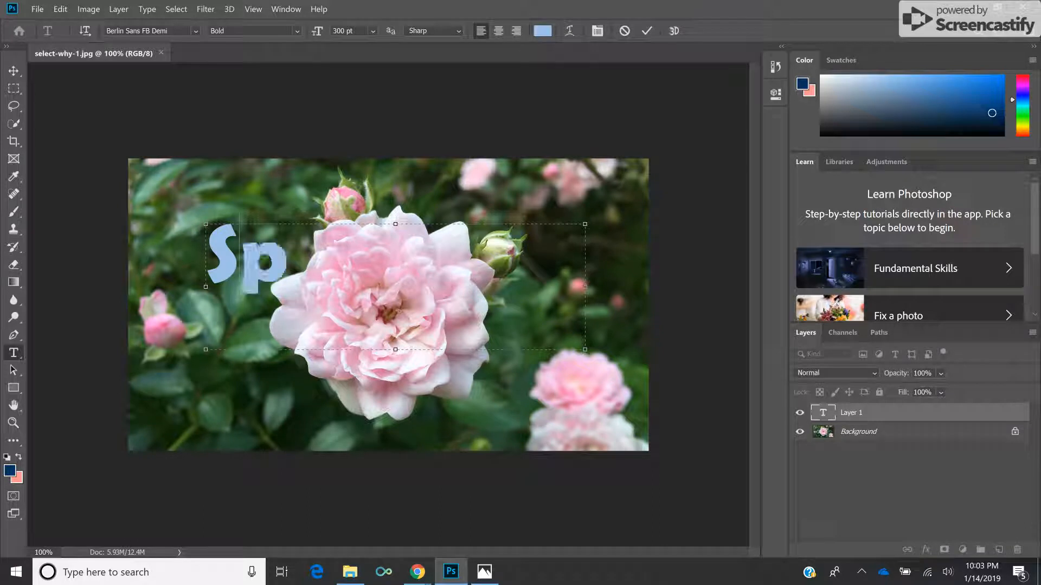
text(ring)
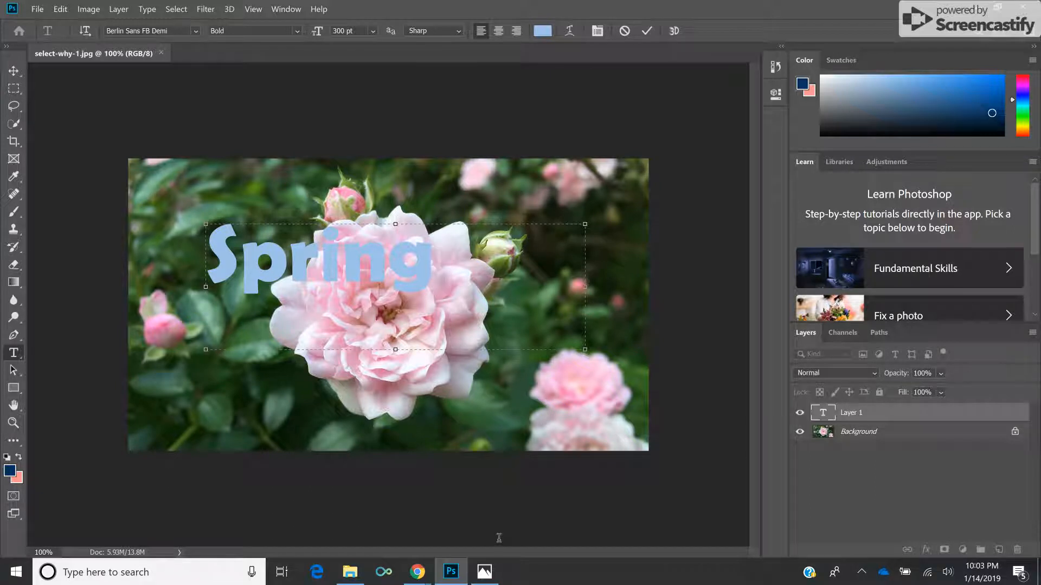
- Set the font size of the word "Spring" to 320 pt and commit the text
key(shift+Left)
key(shift+Left)
key(shift+Left)
key(shift+Left)
key(shift+Left)
key(shift+Left)
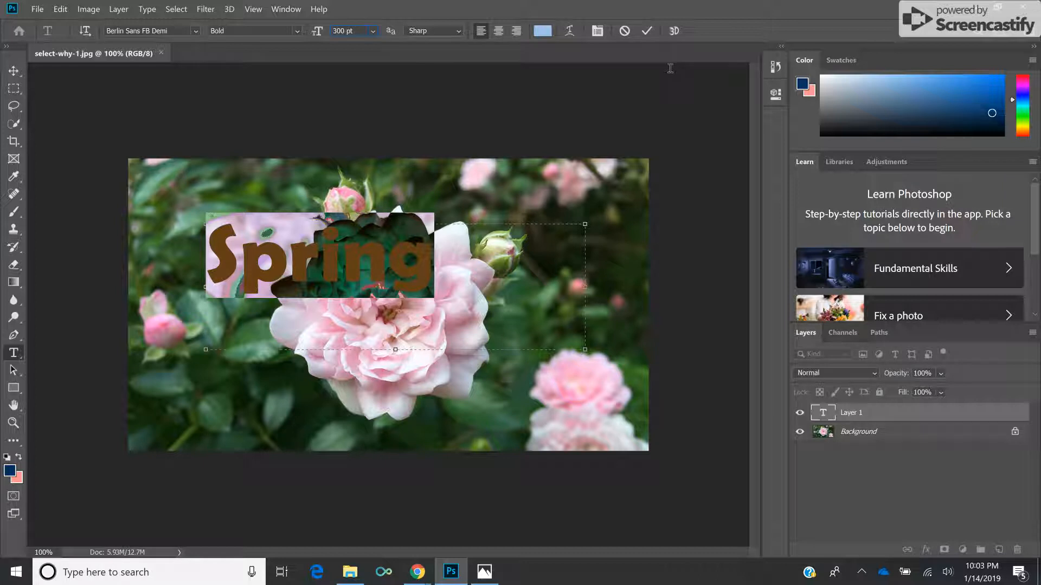
key(BackSpace)
text(3)
key(Delete)
text(2)
key(Return)
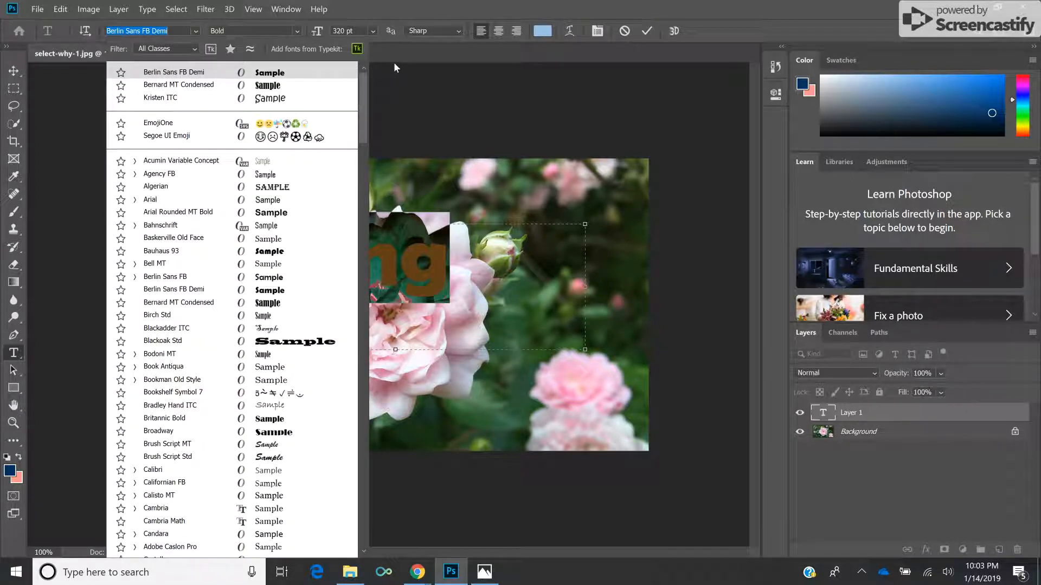
click(393, 64)
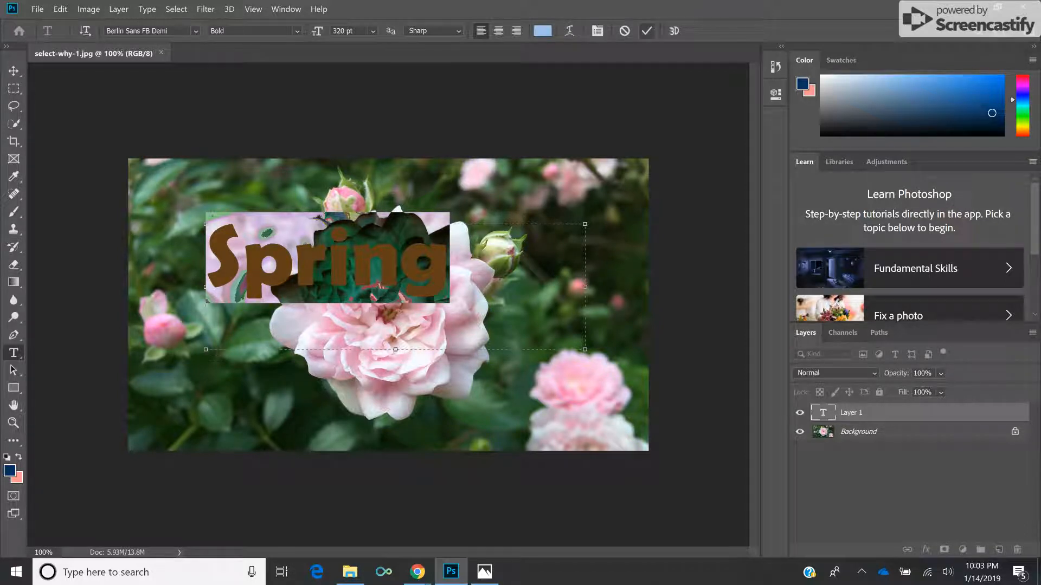
click(647, 30)
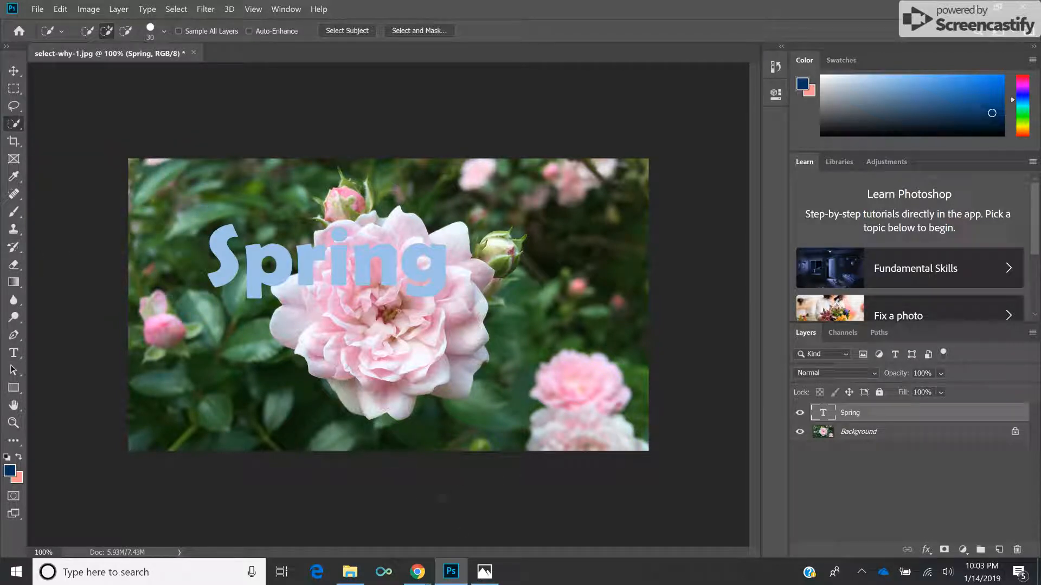
- Select the letters of the word "Spring" with Quick Selection and hide the text layer
drag(191, 230, 320, 265)
drag(412, 271, 435, 274)
click(800, 413)
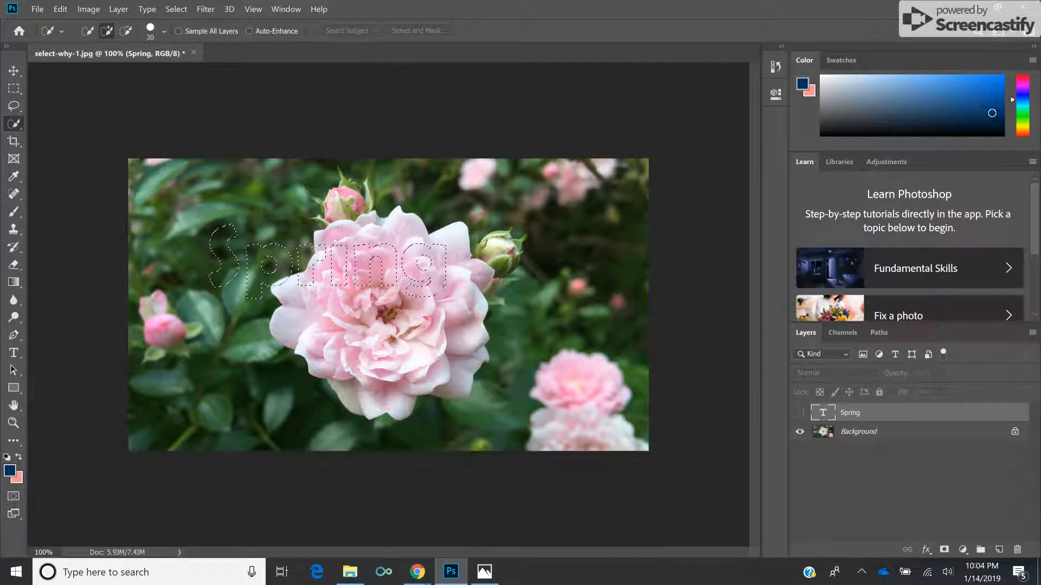
- Move the Spring text and its selection onto the middle of the large flower and show the text layer
key(v)
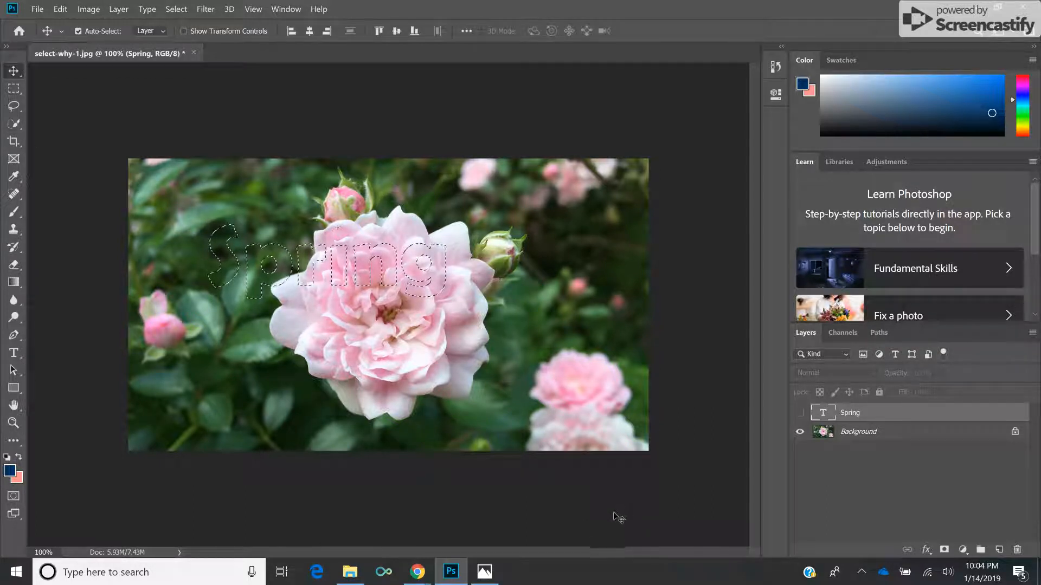
drag(614, 514, 712, 578)
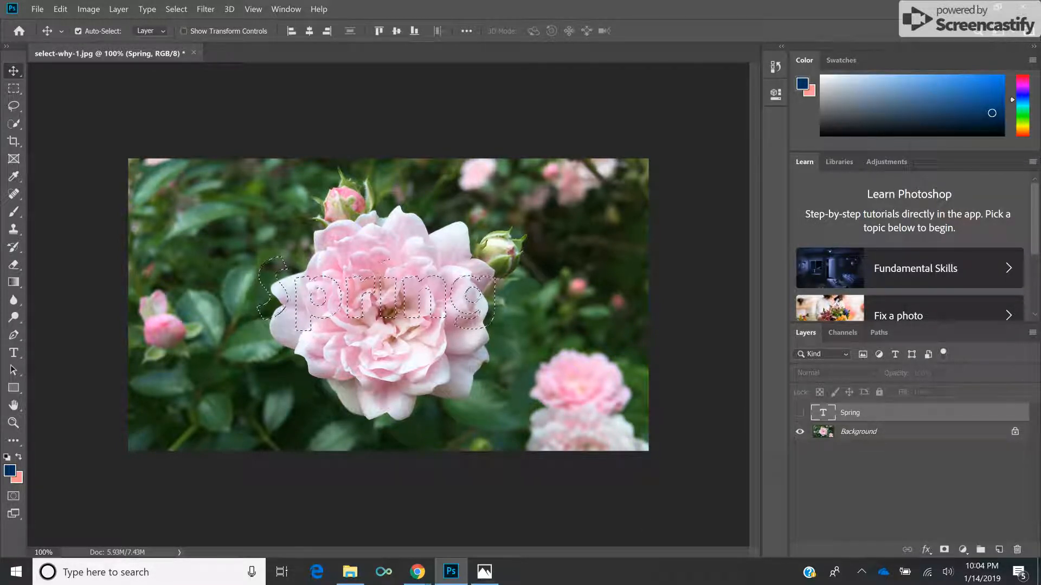
click(799, 412)
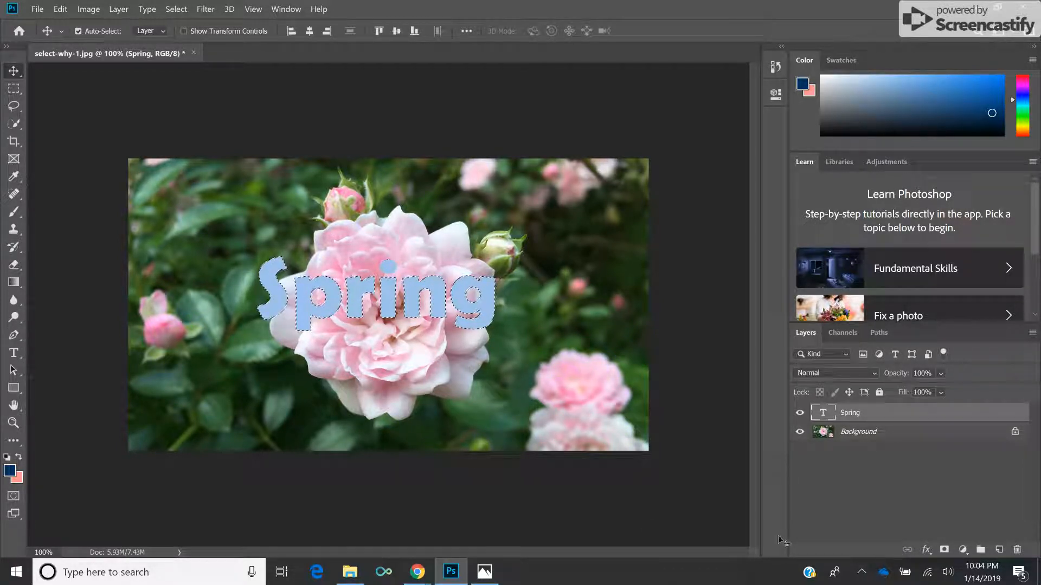
- Hide the Spring text layer and copy the letter-shaped selection of the Background to a new layer with Layer Via Copy
click(13, 123)
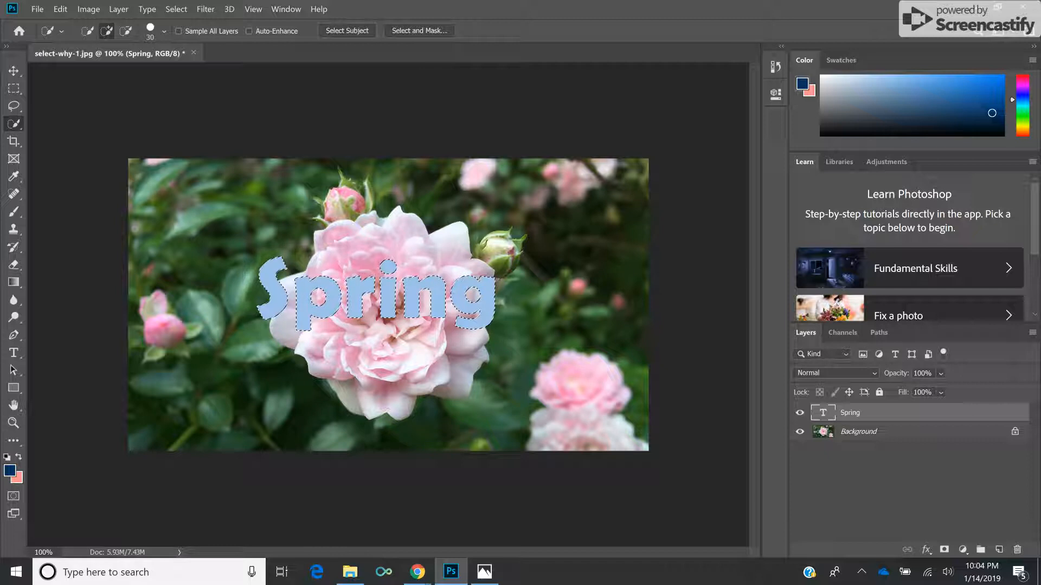
click(800, 413)
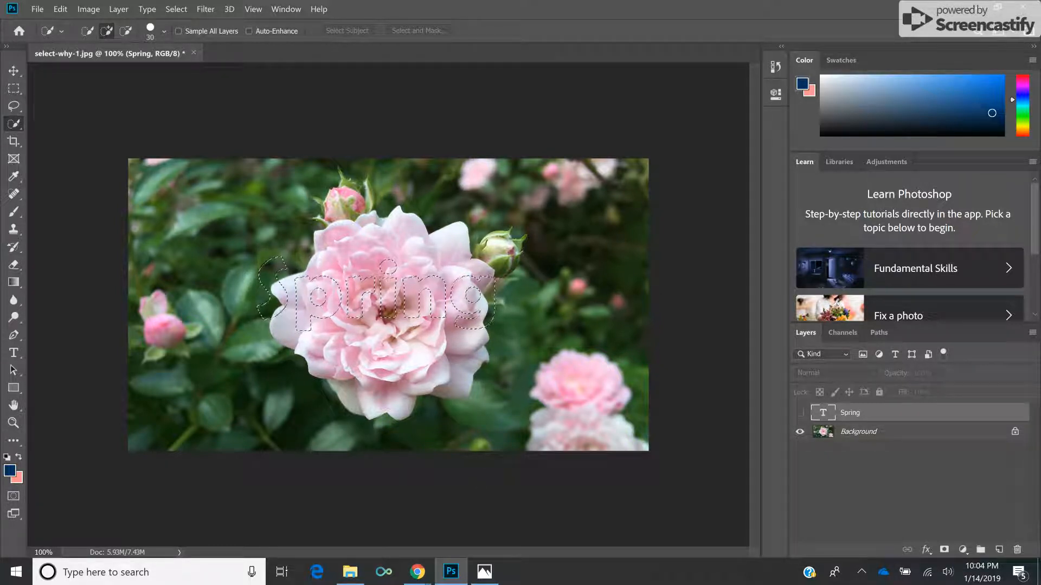
click(850, 432)
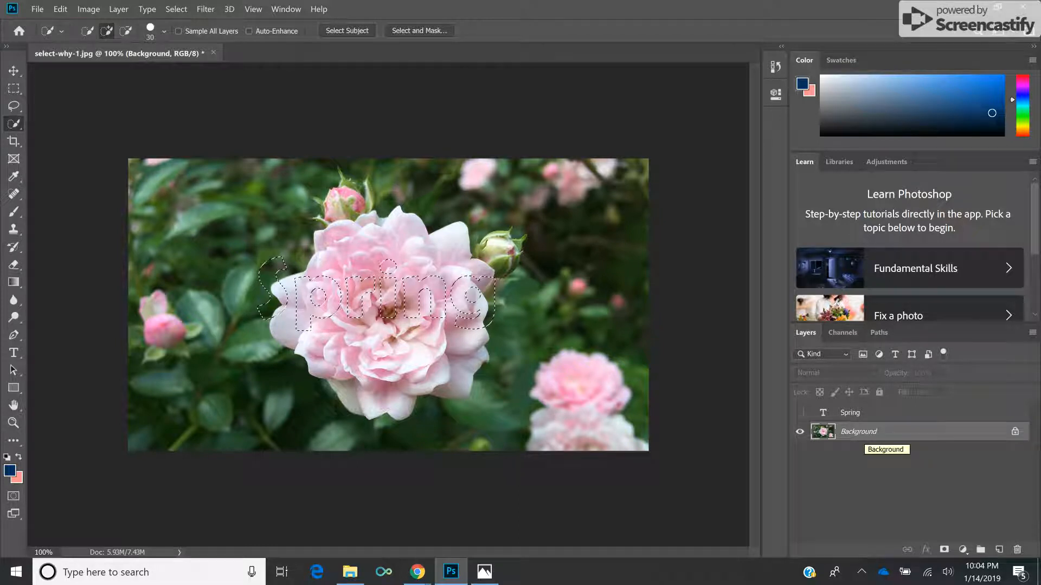
click(119, 9)
mouse_move(238, 22)
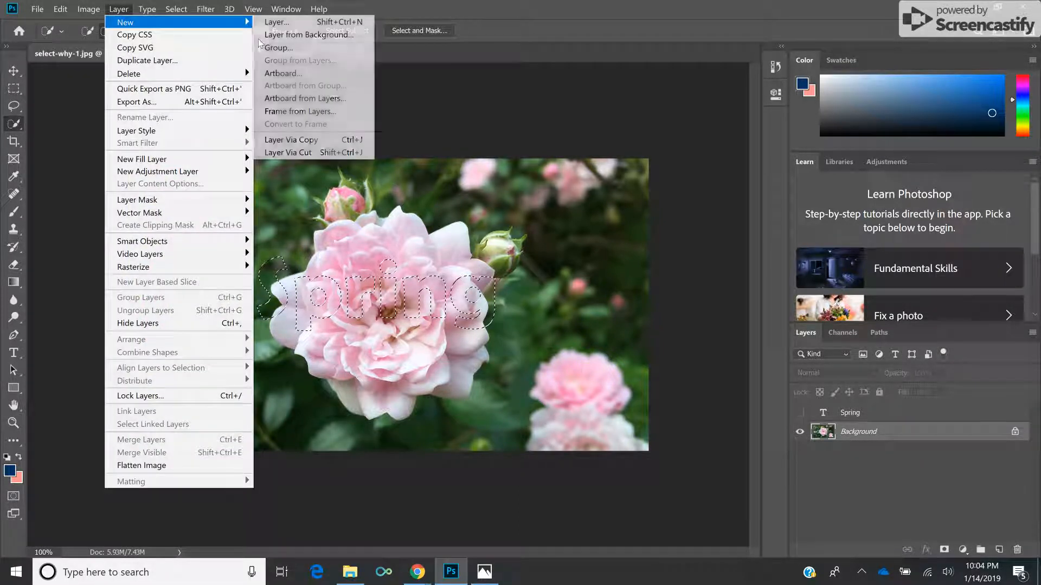
key(Down)
key(Down)
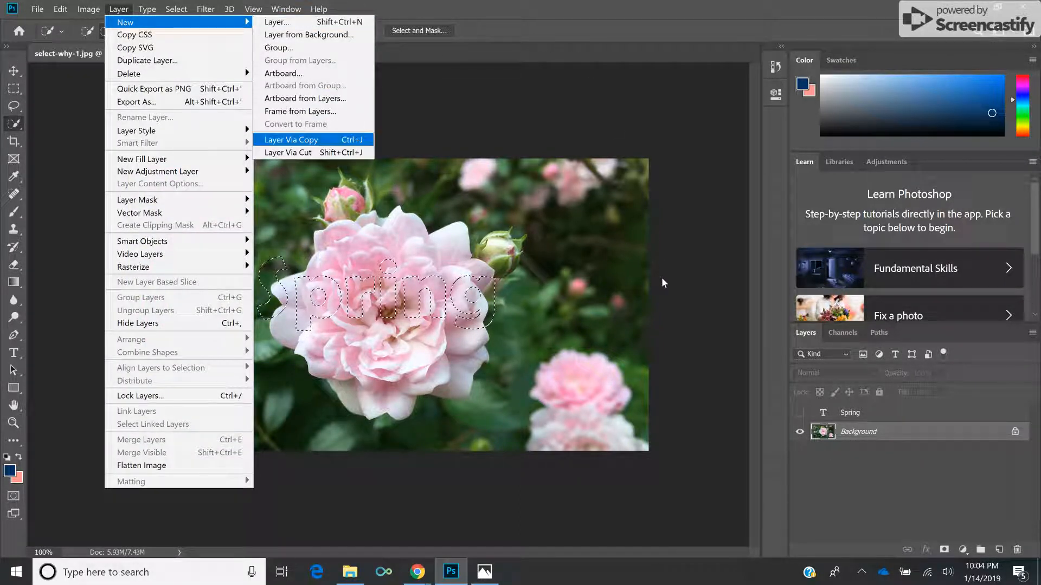
key(Return)
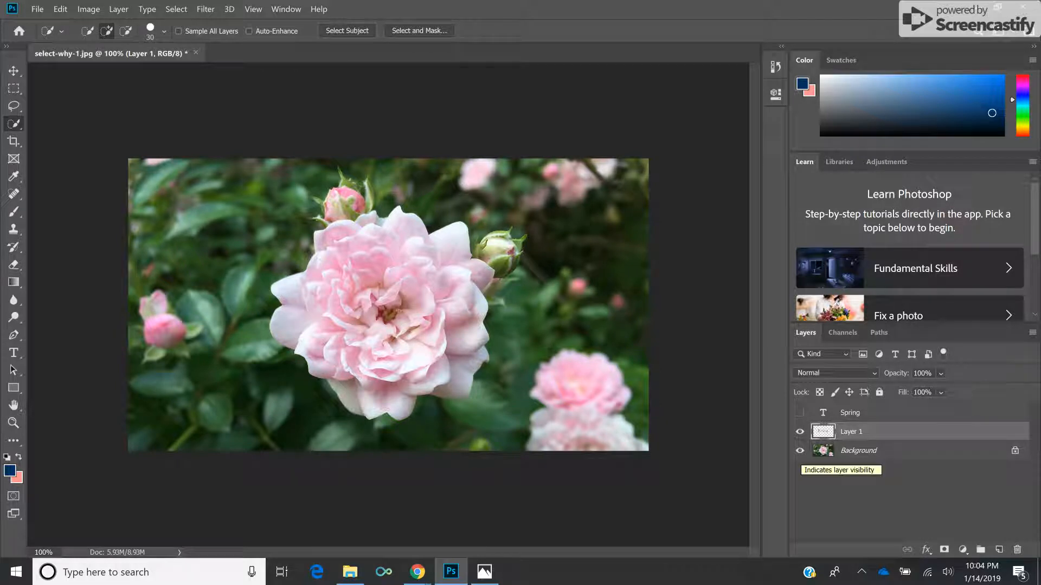
- Hide the Background and text layers and move the flower-filled lettering to the lower-left corner of the image
click(800, 451)
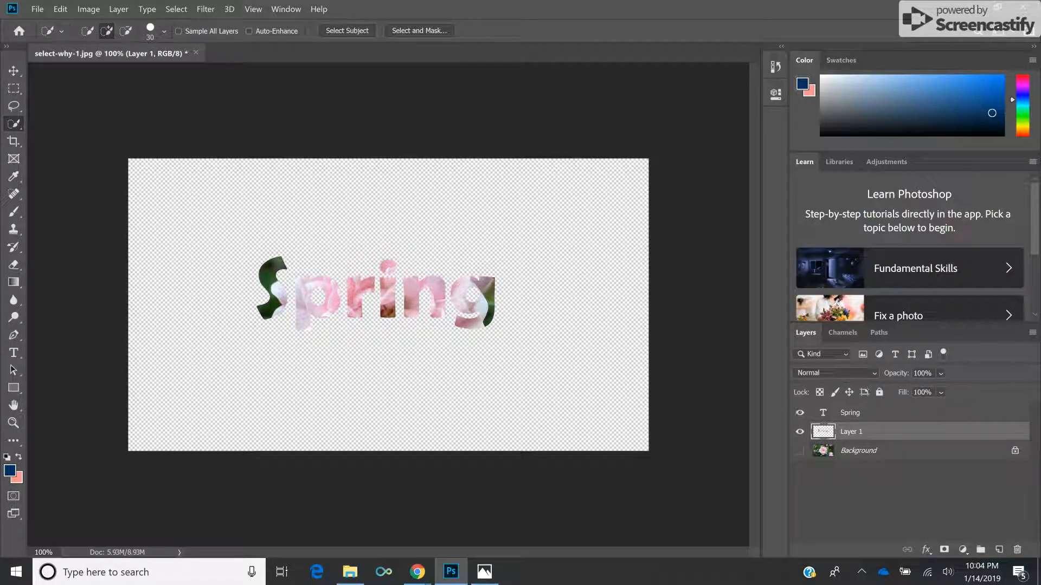
click(799, 413)
click(799, 450)
key(v)
drag(358, 287, 295, 229)
click(800, 450)
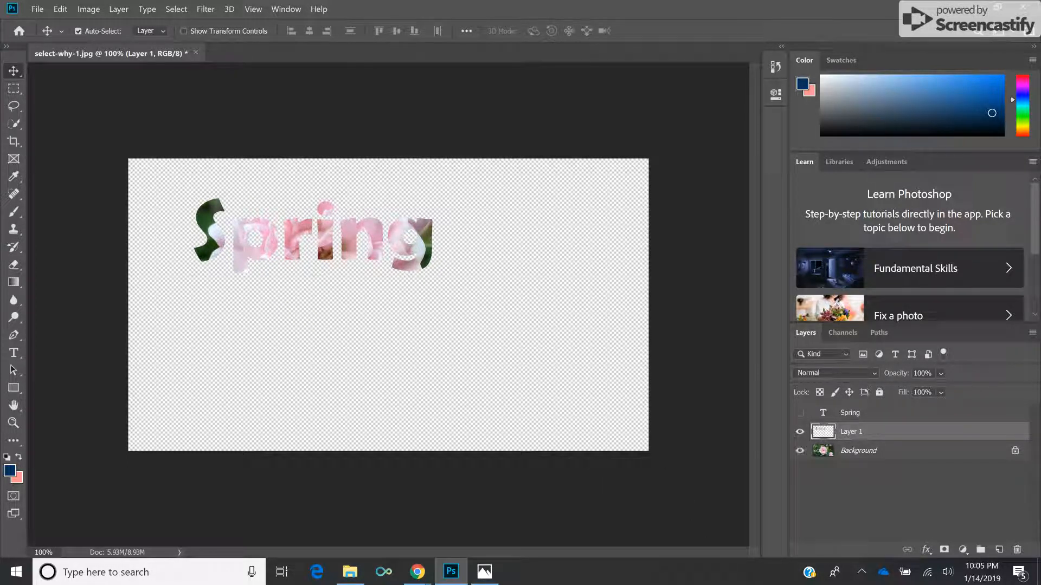
drag(326, 239, 233, 400)
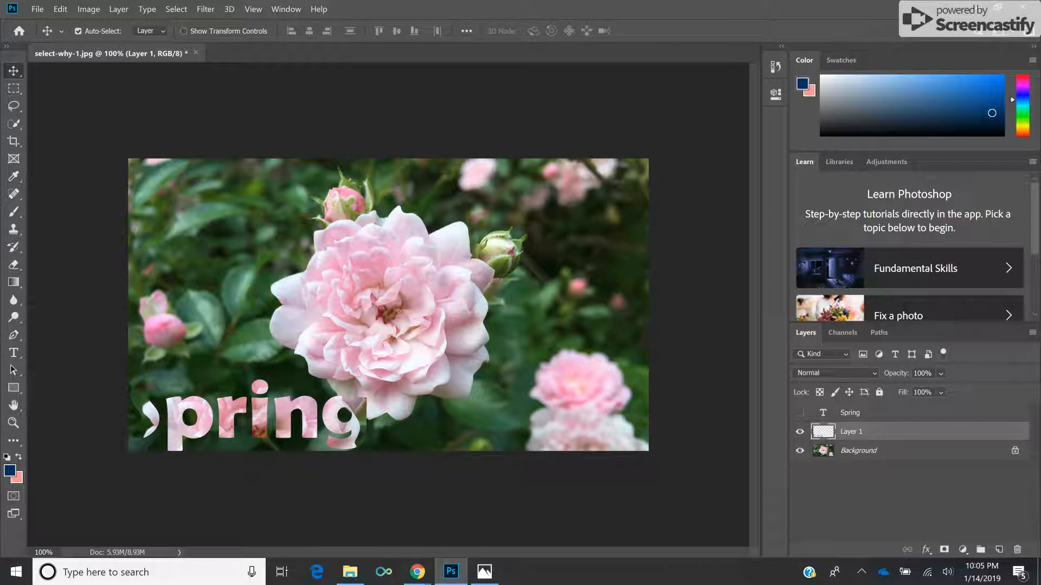
click(801, 450)
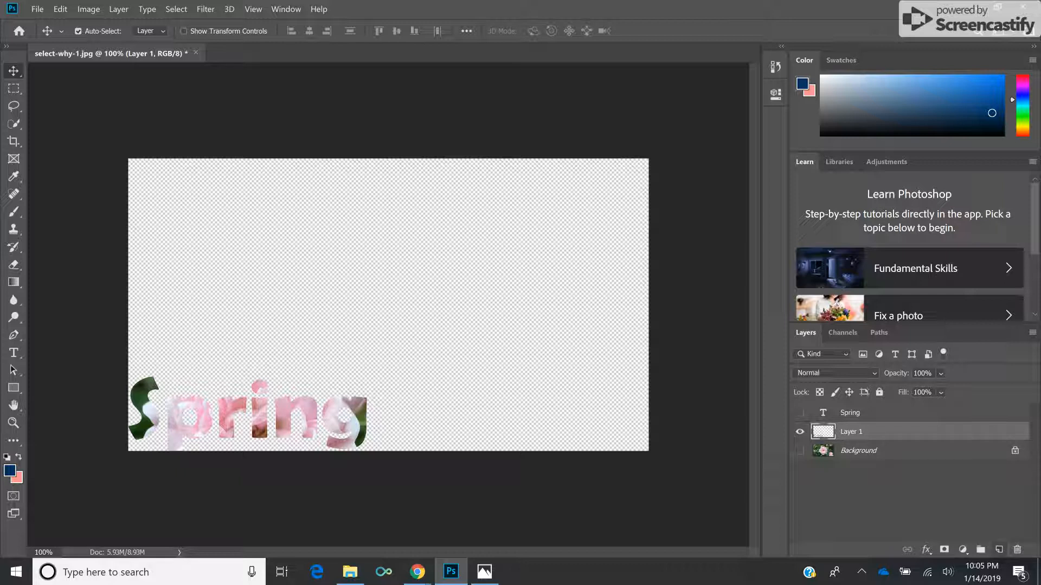
- Add a new layer beneath the flower-filled lettering and fill it with a horizontal linear gradient from dark blue to salmon pink
click(999, 549)
drag(855, 432, 858, 458)
key(g)
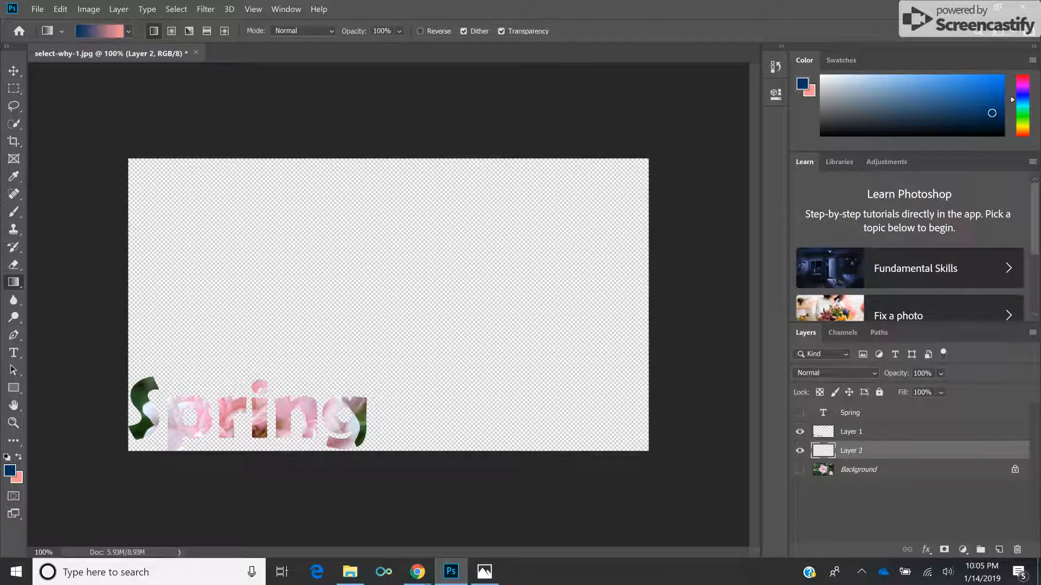
drag(190, 256, 521, 260)
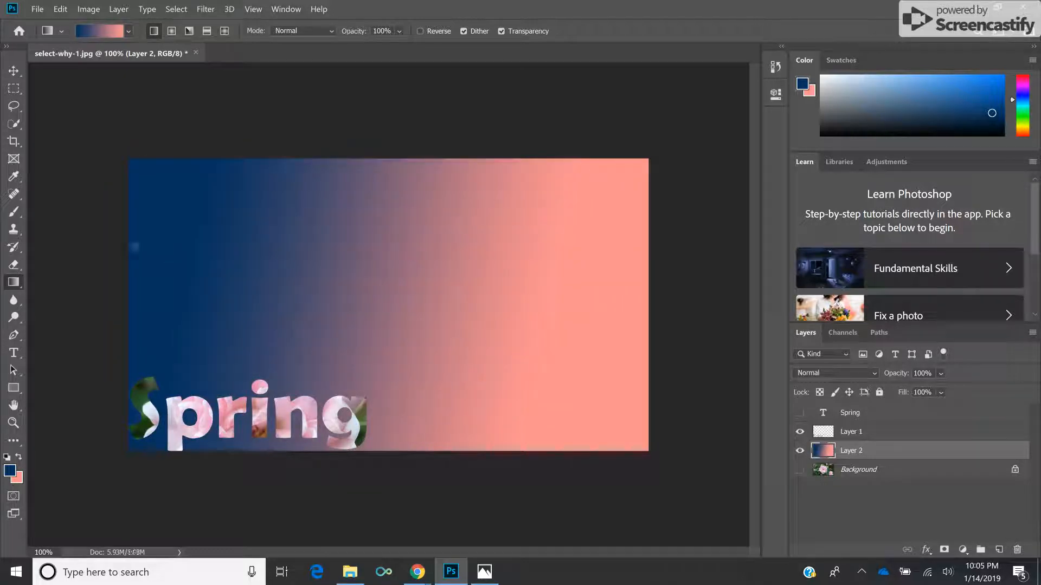
- Move the flower-filled "Spring" lettering to the centre of the gradient background
click(14, 71)
drag(231, 402, 372, 293)
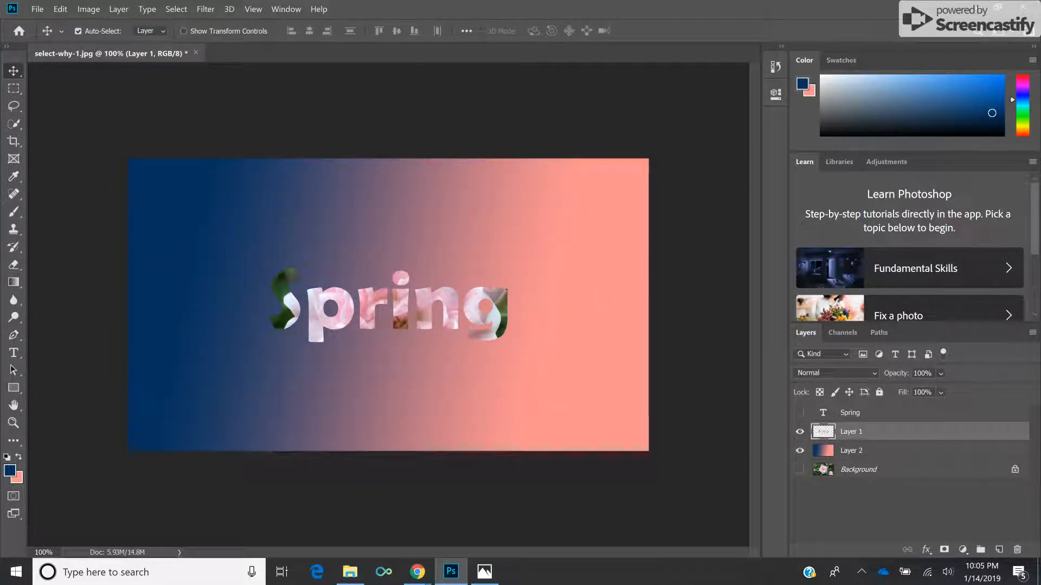
- Save the document in Photoshop format as "Exercise 1" in the Downloads folder, with Maximize Compatibility on
click(37, 9)
key(Down)
key(Down)
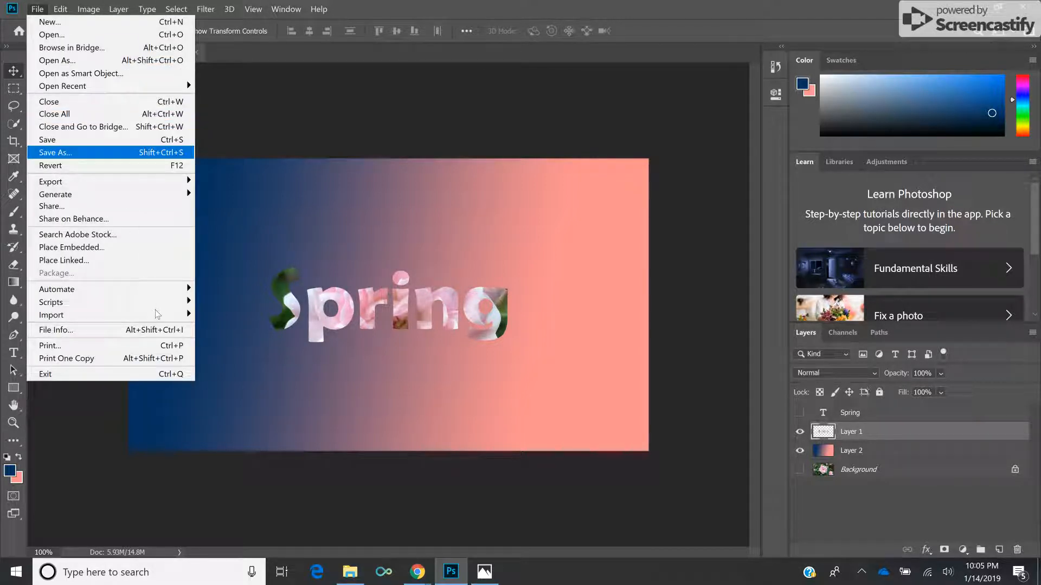
key(Return)
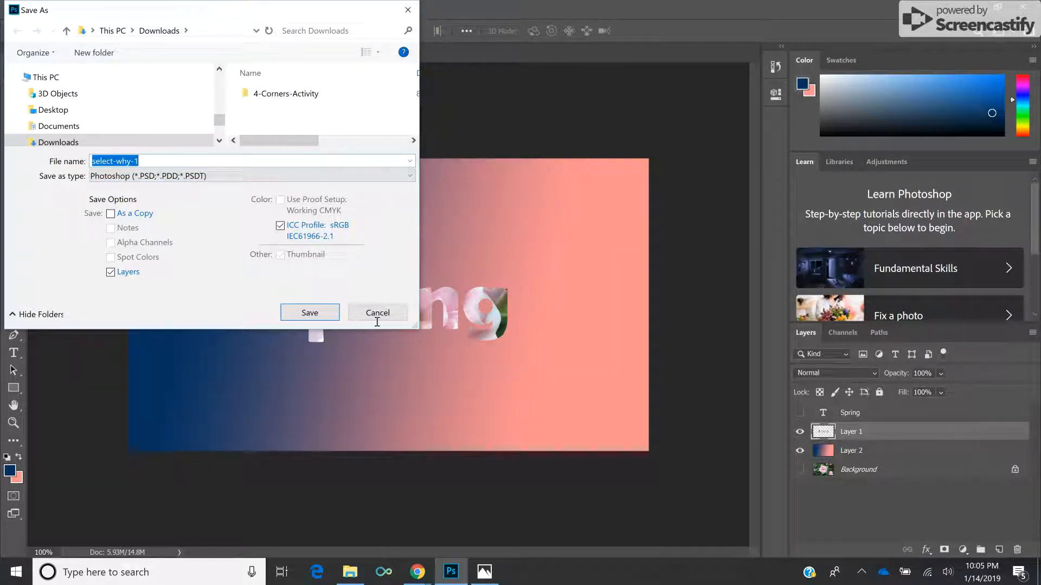
text(Exece)
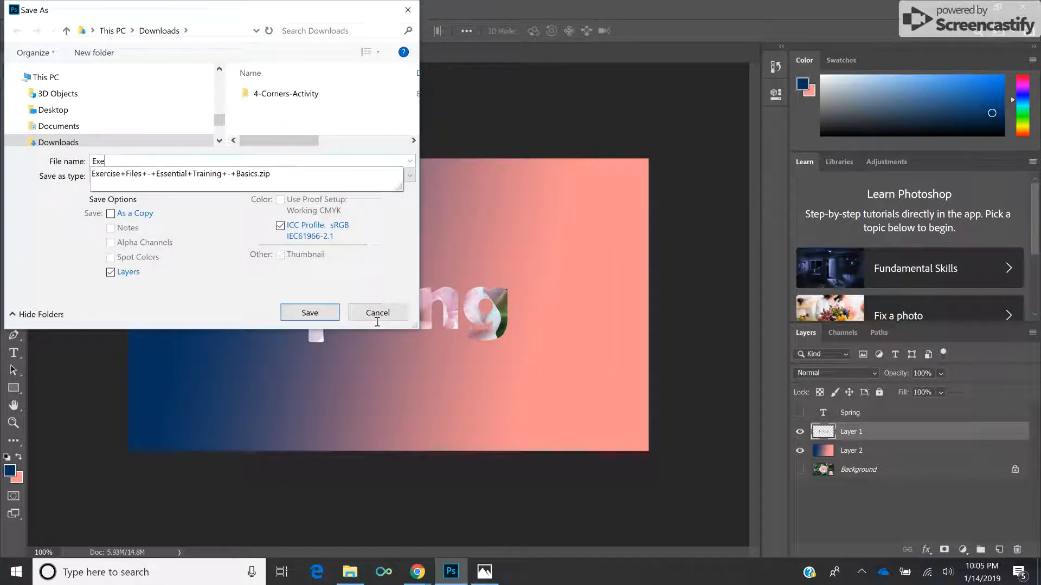
key(BackSpace)
key(BackSpace)
text(rcise 1)
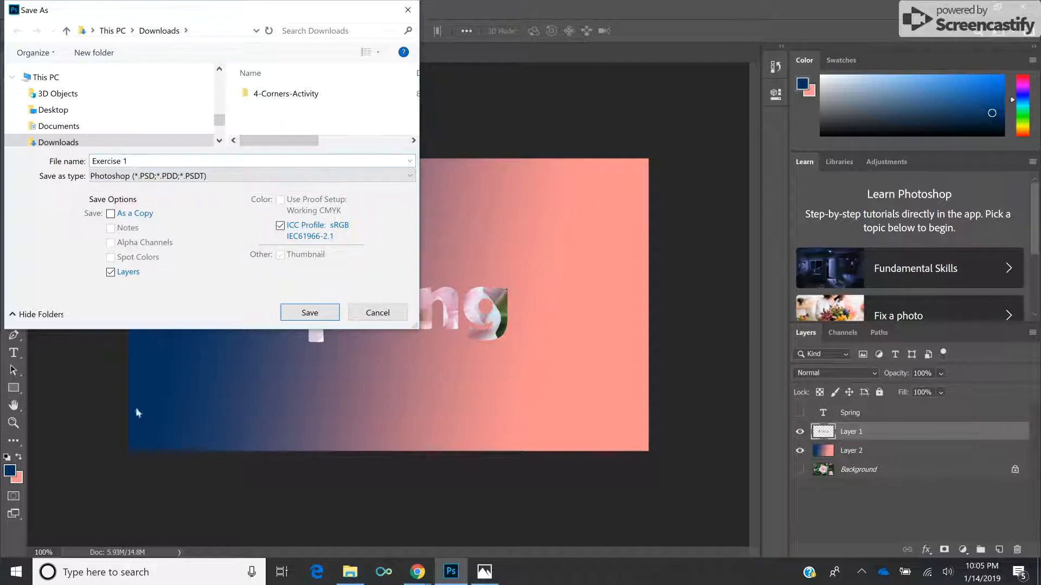
key(Tab)
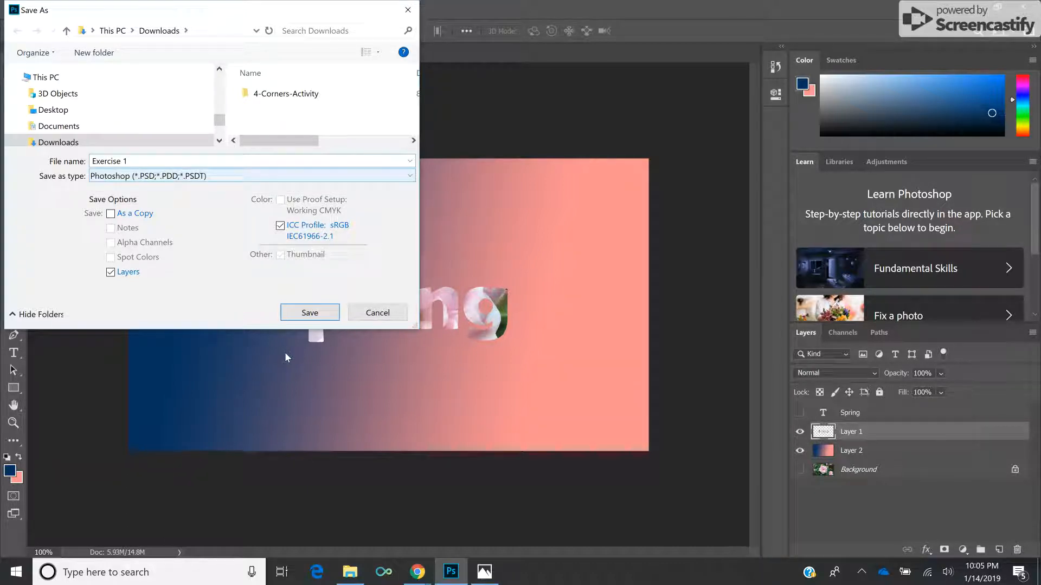
click(309, 313)
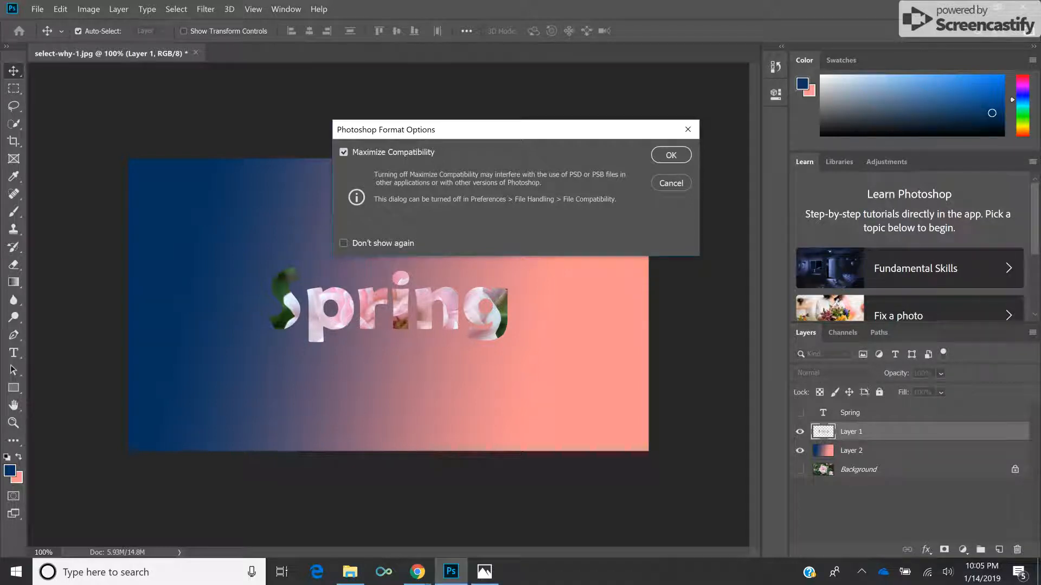
key(Return)
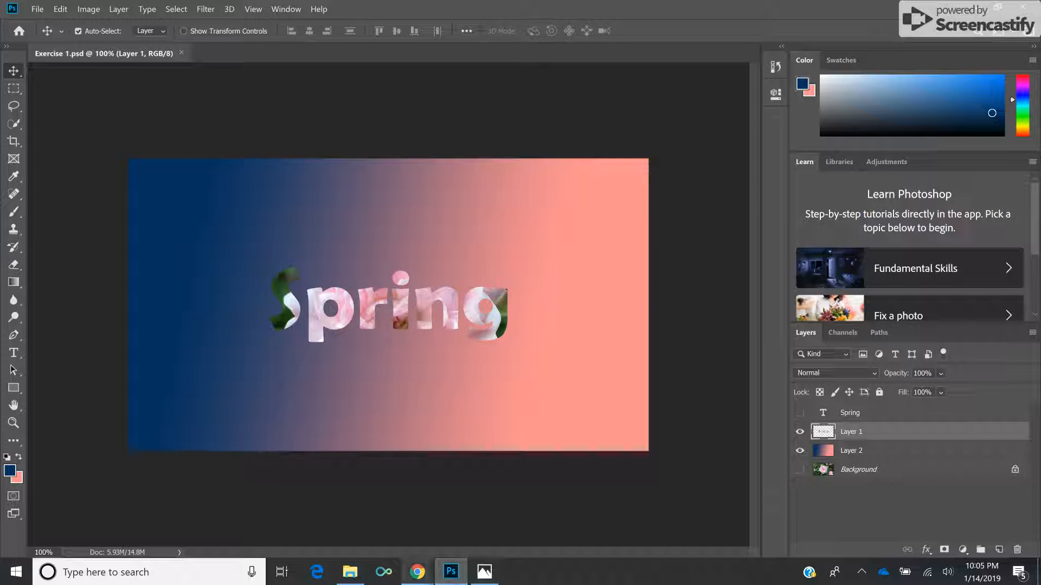
mouse_move(417, 572)
click(490, 512)
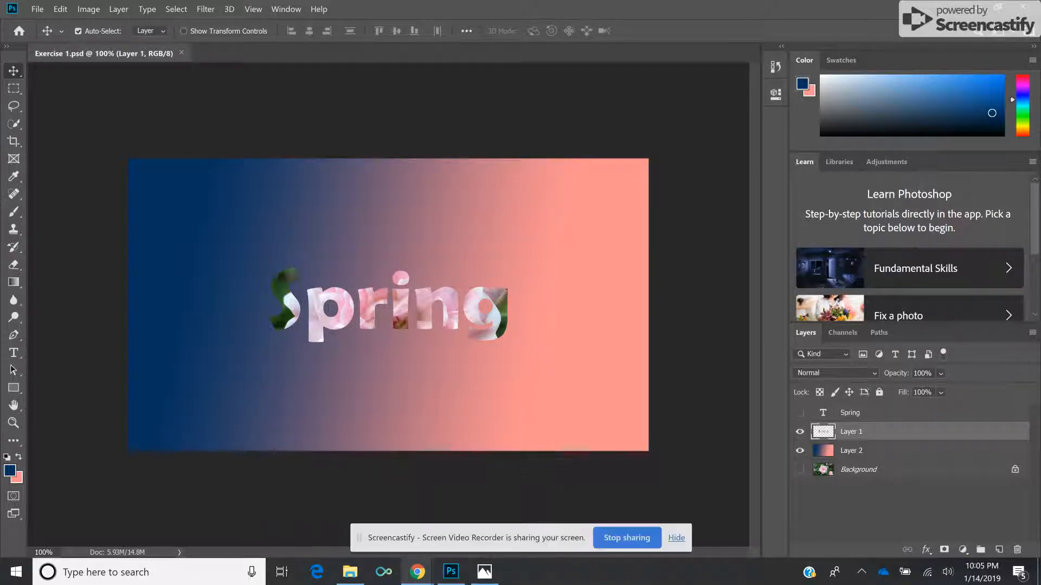